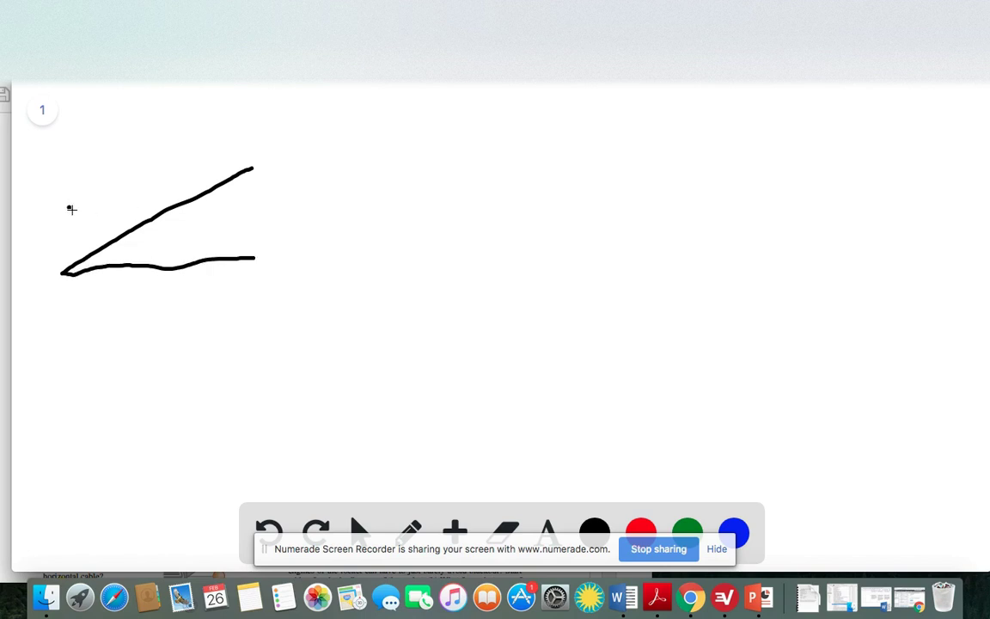
# Draw the box on the incline, the cable rising from it, and a dotted line parallel to the slope.
pyautogui.moveTo(71, 209)
pyautogui.mouseDown()
pyautogui.moveTo(97, 246)
pyautogui.moveTo(144, 211)
pyautogui.moveTo(116, 181)
pyautogui.moveTo(69, 203)
pyautogui.mouseUp()
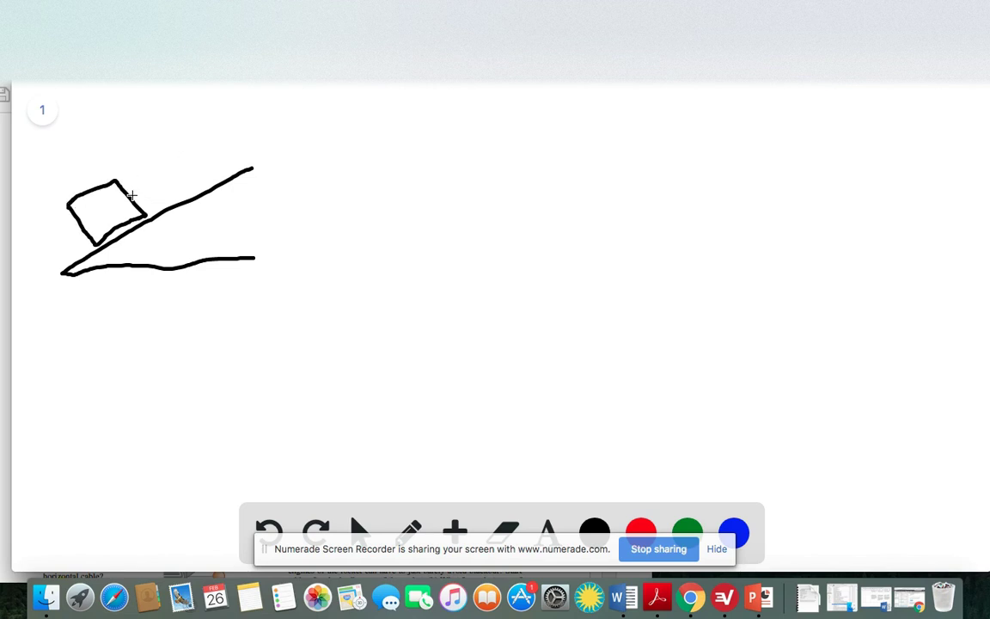
pyautogui.moveTo(128, 193); pyautogui.dragTo(157, 142)
pyautogui.click(137, 192)
pyautogui.click(144, 188)
pyautogui.click(152, 184)
pyautogui.click(164, 177)
pyautogui.click(172, 174)
pyautogui.click(180, 170)
pyautogui.click(187, 165)
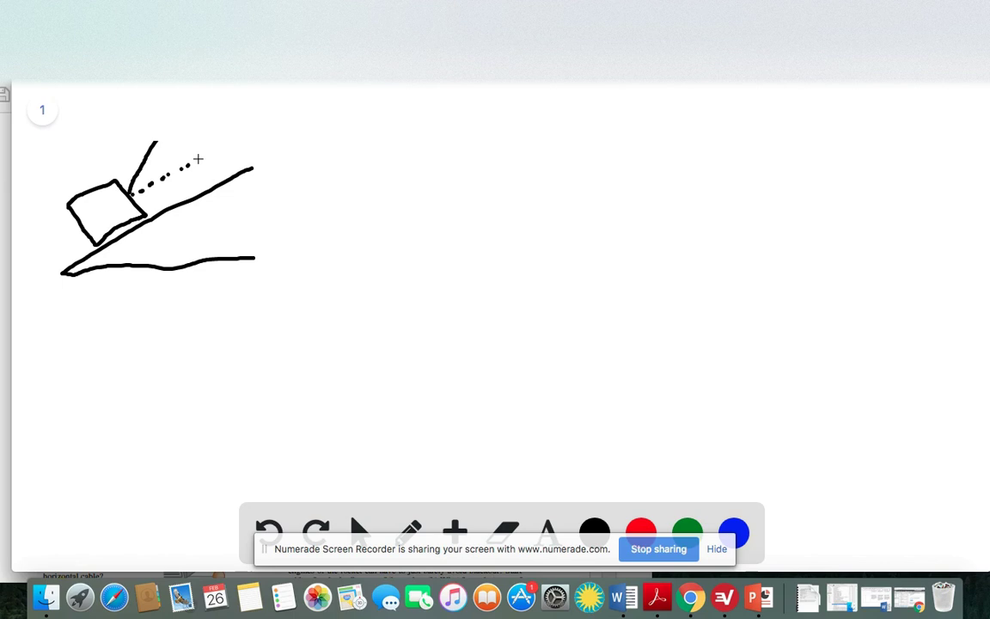
pyautogui.click(203, 155)
# Mark and label the 31° cable angle, label the box m, and write 25° for the incline.
pyautogui.moveTo(132, 183); pyautogui.dragTo(154, 161)
pyautogui.click(155, 161)
pyautogui.moveTo(95, 215)
pyautogui.mouseDown()
pyautogui.moveTo(115, 213)
pyautogui.moveTo(111, 262)
pyautogui.mouseUp()
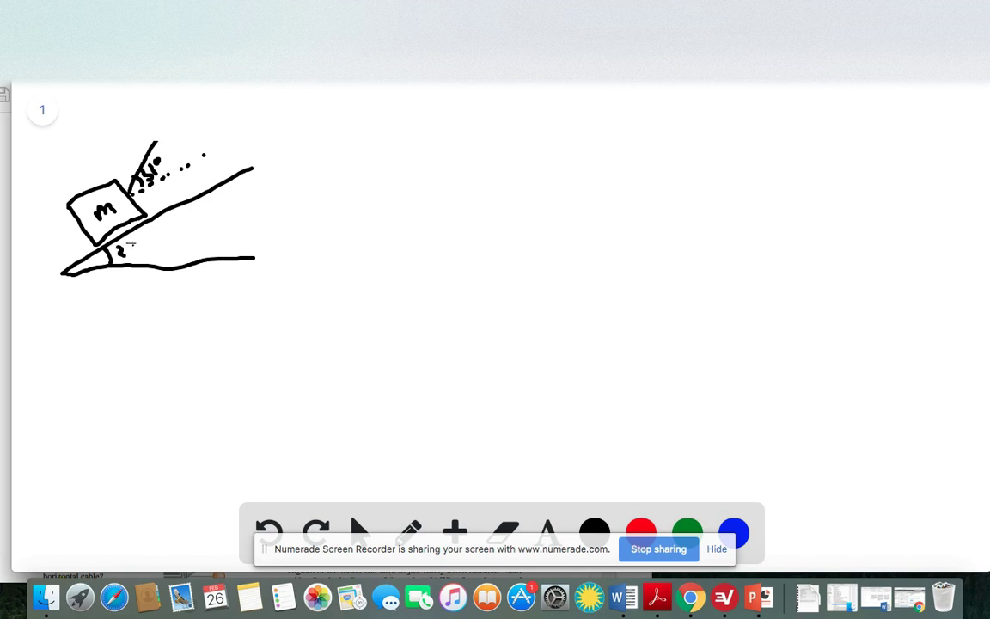
pyautogui.moveTo(128, 246); pyautogui.dragTo(143, 240)
# Write 'a)', then draw the downward mg weight arrow and the normal force N with a dashed reference line.
pyautogui.moveTo(314, 143); pyautogui.dragTo(329, 157)
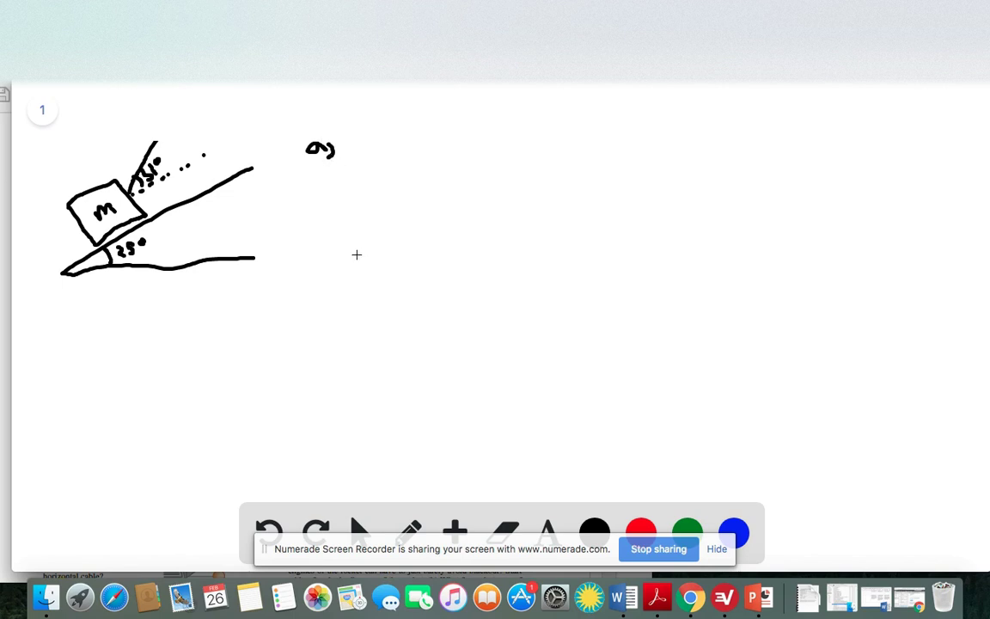
pyautogui.click(393, 204)
pyautogui.moveTo(392, 205)
pyautogui.mouseDown()
pyautogui.moveTo(394, 278)
pyautogui.moveTo(398, 249)
pyautogui.moveTo(428, 251)
pyautogui.moveTo(418, 269)
pyautogui.mouseUp()
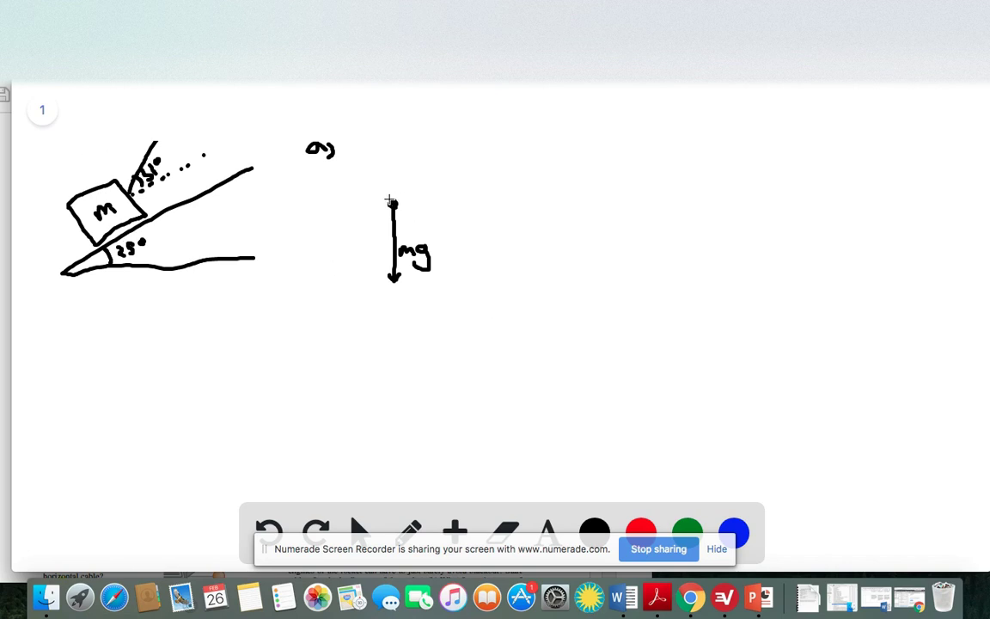
pyautogui.moveTo(392, 203)
pyautogui.mouseDown()
pyautogui.moveTo(346, 145)
pyautogui.moveTo(392, 165)
pyautogui.moveTo(394, 177)
pyautogui.mouseUp()
pyautogui.moveTo(395, 180)
pyautogui.mouseDown()
pyautogui.moveTo(397, 189)
pyautogui.moveTo(391, 161)
pyautogui.mouseUp()
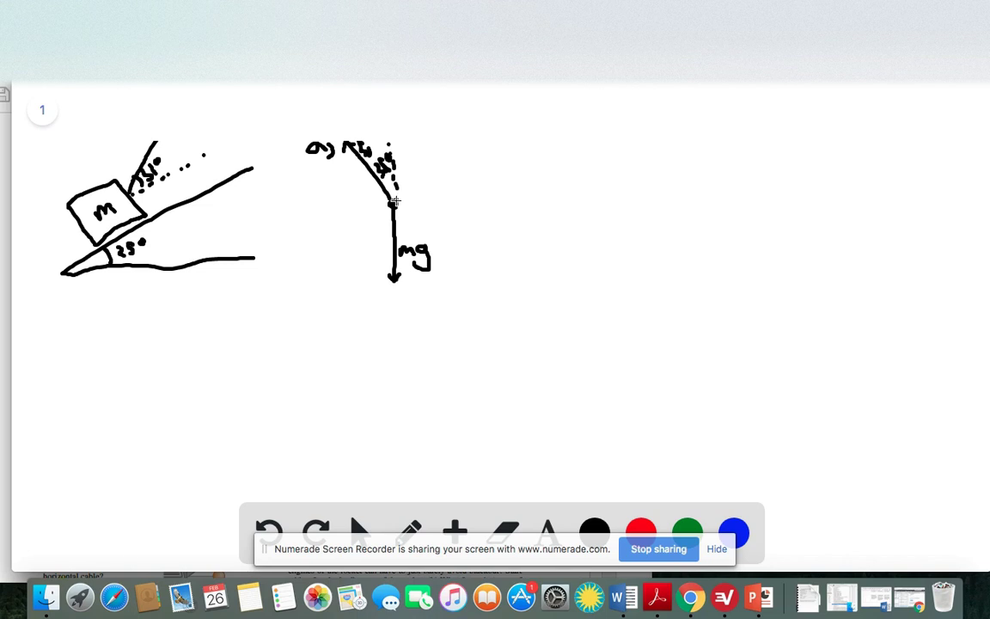
# Draw the tension T up-right with a dotted reference line and mark the angle between them.
pyautogui.moveTo(393, 201)
pyautogui.mouseDown()
pyautogui.moveTo(420, 150)
pyautogui.moveTo(427, 156)
pyautogui.moveTo(408, 151)
pyautogui.moveTo(405, 165)
pyautogui.mouseUp()
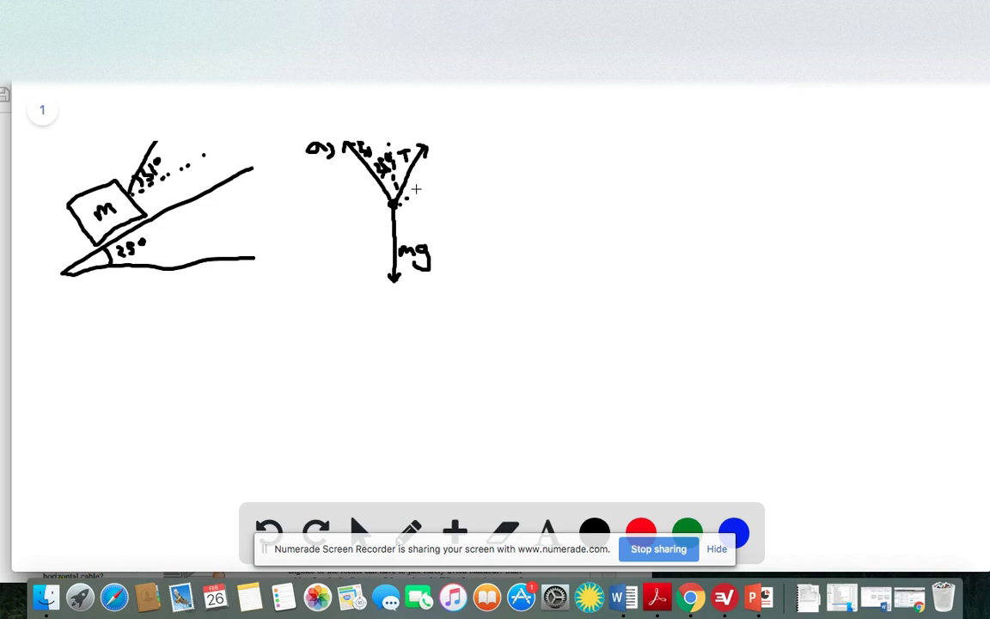
pyautogui.click(416, 186)
pyautogui.click(439, 174)
pyautogui.click(450, 164)
pyautogui.click(462, 155)
pyautogui.moveTo(410, 182); pyautogui.dragTo(417, 190)
# Label the 31° tension angle, add a dotted line with the 25° angle near mg, and sketch tilted y–x axes.
pyautogui.moveTo(422, 176); pyautogui.dragTo(429, 161)
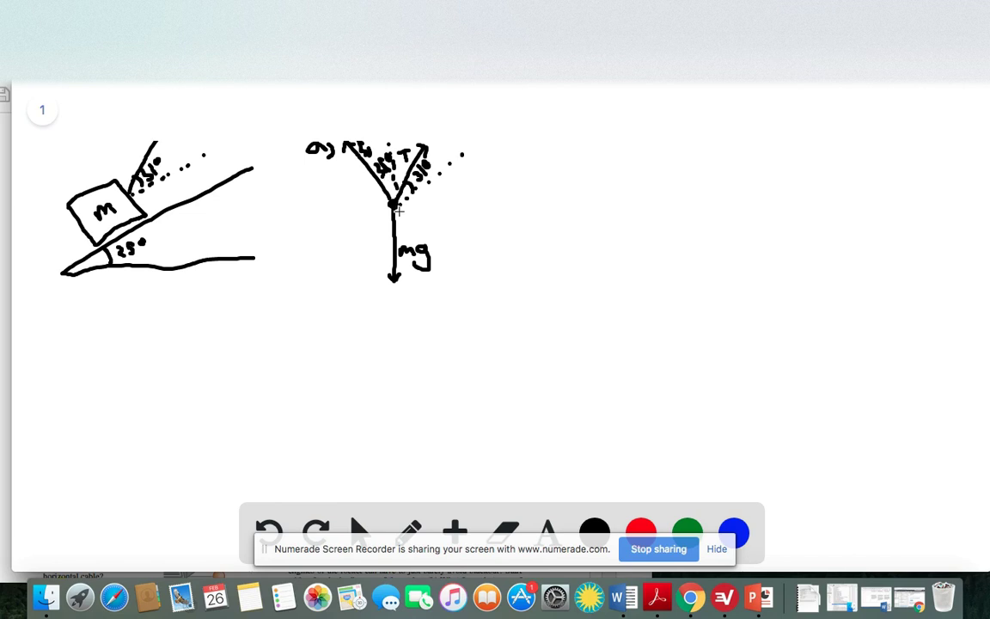
pyautogui.moveTo(397, 208); pyautogui.dragTo(443, 273)
pyautogui.moveTo(400, 238)
pyautogui.mouseDown()
pyautogui.moveTo(399, 225)
pyautogui.moveTo(409, 238)
pyautogui.mouseUp()
pyautogui.moveTo(303, 203)
pyautogui.mouseDown()
pyautogui.moveTo(308, 219)
pyautogui.moveTo(330, 208)
pyautogui.moveTo(330, 217)
pyautogui.mouseUp()
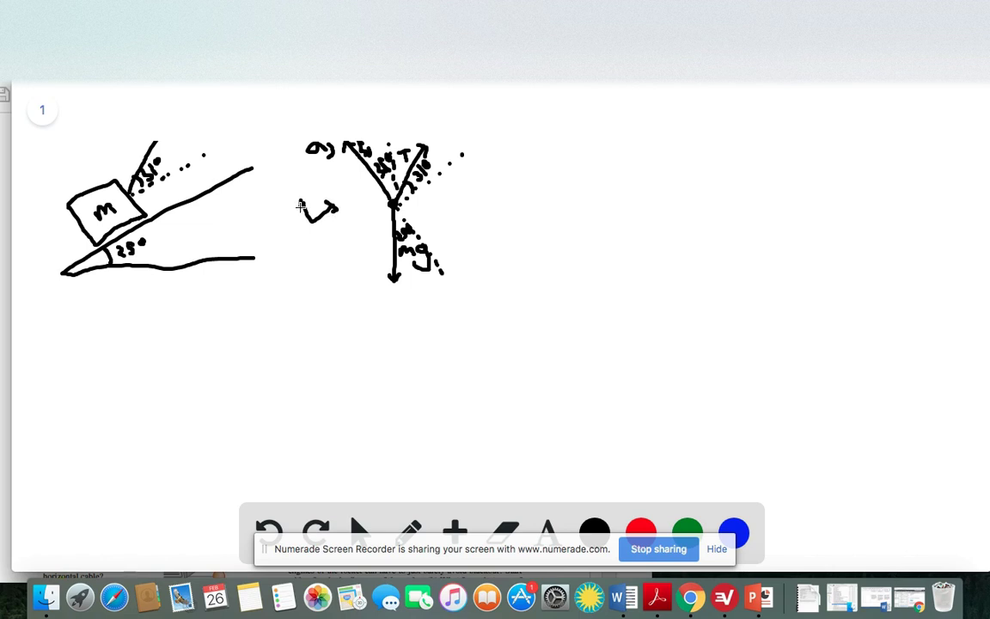
pyautogui.moveTo(296, 185)
pyautogui.mouseDown()
pyautogui.moveTo(300, 207)
pyautogui.moveTo(343, 206)
pyautogui.moveTo(335, 208)
pyautogui.mouseUp()
# Draw the normal force N and the tension components T sin31° and T cos31° on the rotated diagram.
pyautogui.moveTo(483, 150); pyautogui.dragTo(533, 199)
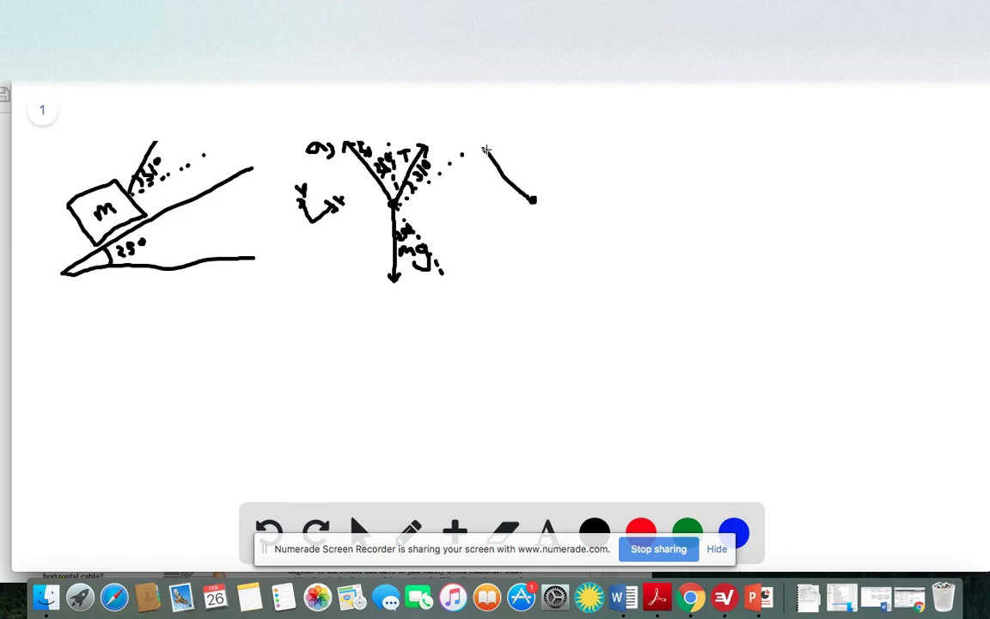
pyautogui.moveTo(482, 158)
pyautogui.mouseDown()
pyautogui.moveTo(484, 148)
pyautogui.moveTo(515, 163)
pyautogui.moveTo(533, 198)
pyautogui.moveTo(516, 176)
pyautogui.mouseUp()
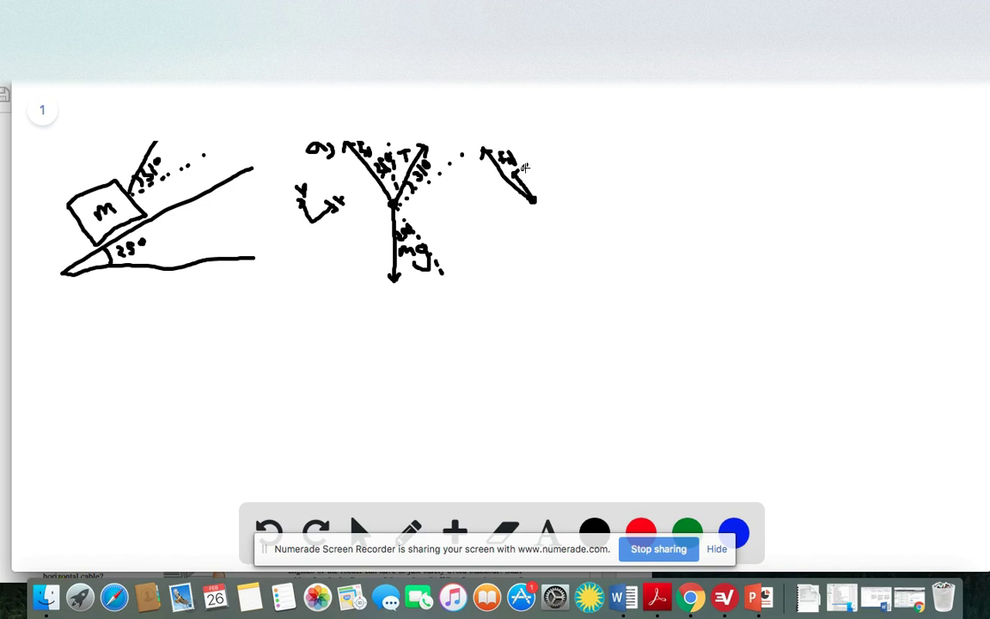
pyautogui.moveTo(524, 167); pyautogui.dragTo(531, 171)
pyautogui.click(531, 160)
pyautogui.moveTo(540, 162); pyautogui.dragTo(558, 147)
pyautogui.moveTo(533, 200)
pyautogui.mouseDown()
pyautogui.moveTo(575, 169)
pyautogui.moveTo(573, 179)
pyautogui.mouseUp()
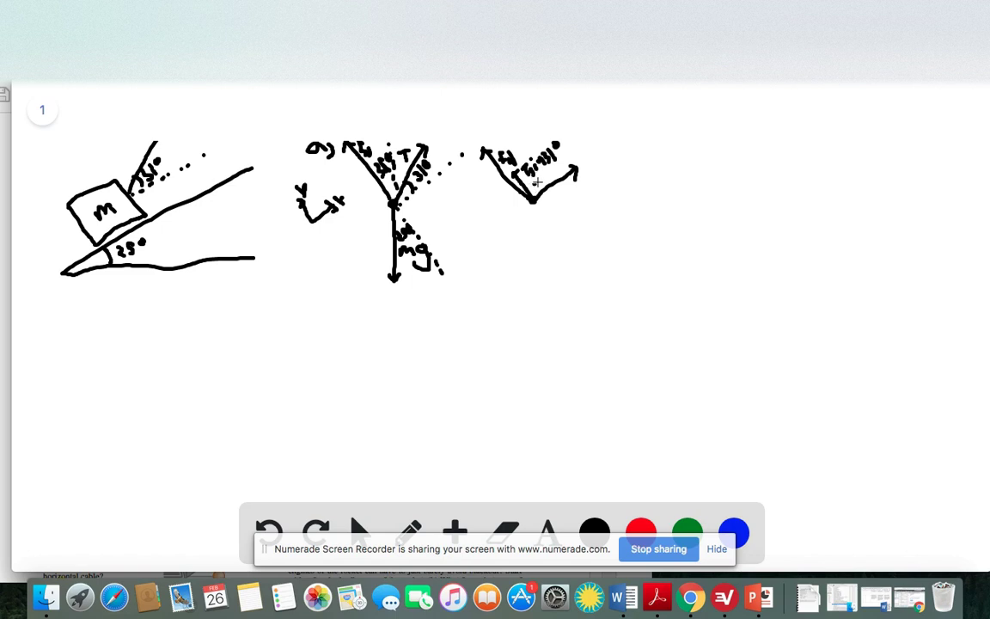
pyautogui.moveTo(538, 184); pyautogui.dragTo(551, 176)
# Add the weight components mg cos25° and mg sin25° as arrows, undoing a stray mark.
pyautogui.moveTo(533, 202)
pyautogui.mouseDown()
pyautogui.moveTo(574, 246)
pyautogui.moveTo(563, 246)
pyautogui.moveTo(562, 217)
pyautogui.moveTo(570, 235)
pyautogui.mouseUp()
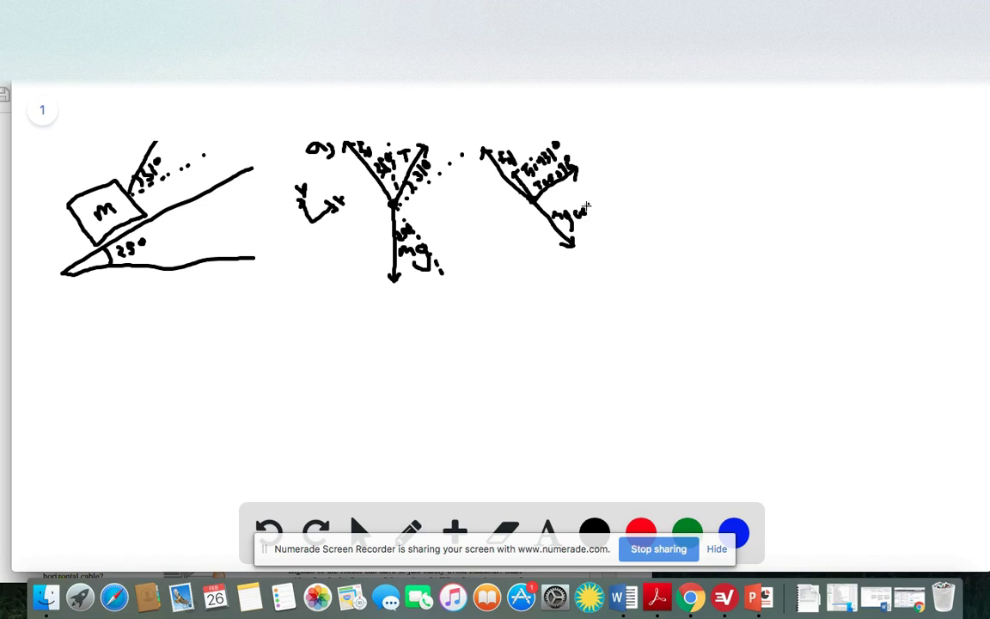
pyautogui.moveTo(586, 206)
pyautogui.mouseDown()
pyautogui.moveTo(605, 200)
pyautogui.moveTo(607, 208)
pyautogui.moveTo(611, 181)
pyautogui.mouseUp()
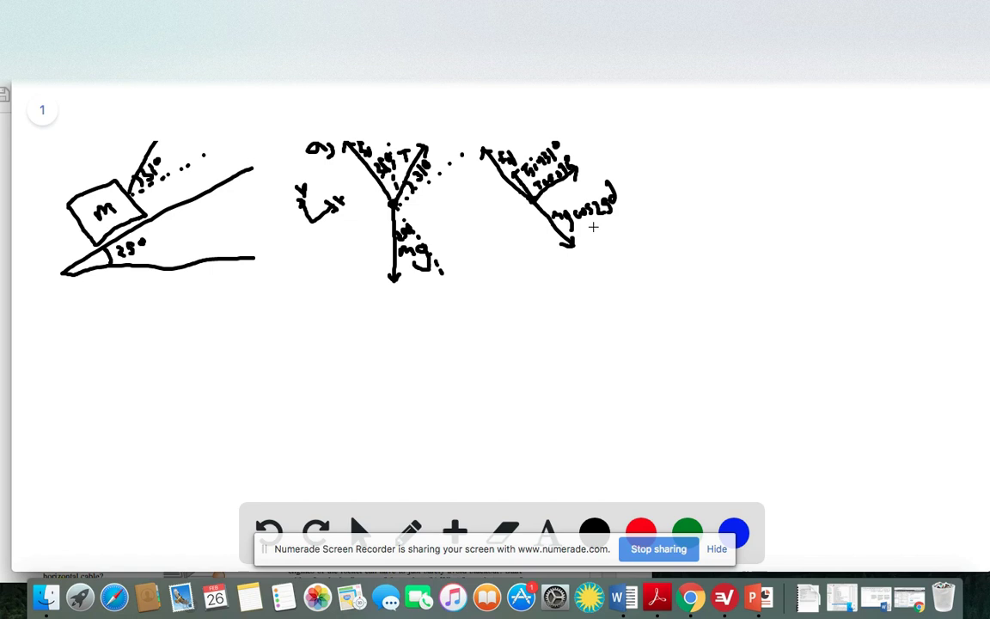
pyautogui.press('super+z')
pyautogui.moveTo(615, 193); pyautogui.dragTo(617, 195)
pyautogui.moveTo(532, 199)
pyautogui.mouseDown()
pyautogui.moveTo(495, 232)
pyautogui.moveTo(509, 228)
pyautogui.mouseUp()
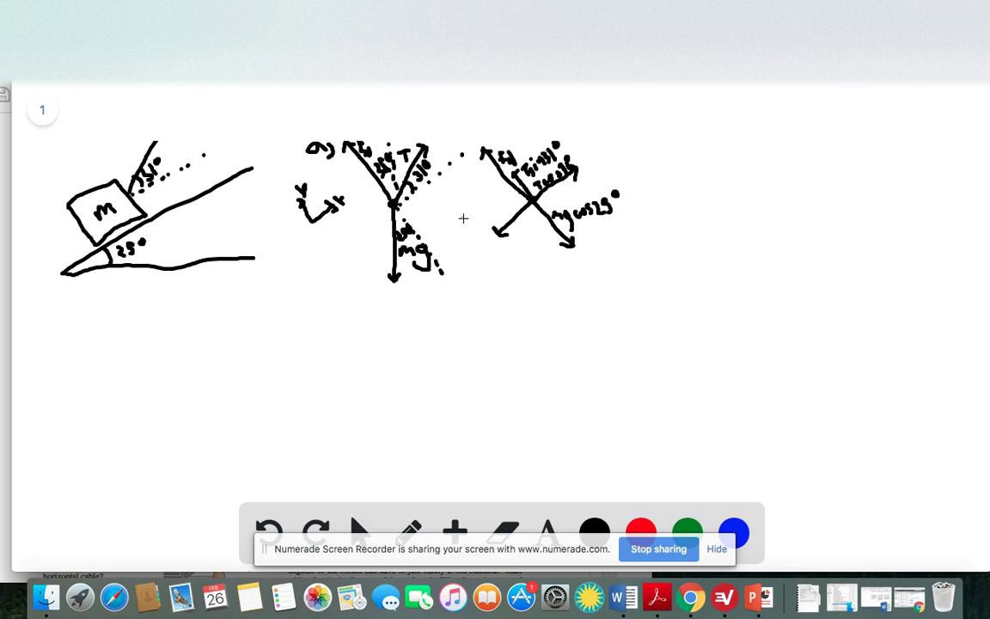
pyautogui.moveTo(478, 217)
pyautogui.mouseDown()
pyautogui.moveTo(478, 231)
pyautogui.moveTo(488, 211)
pyautogui.moveTo(525, 201)
pyautogui.mouseUp()
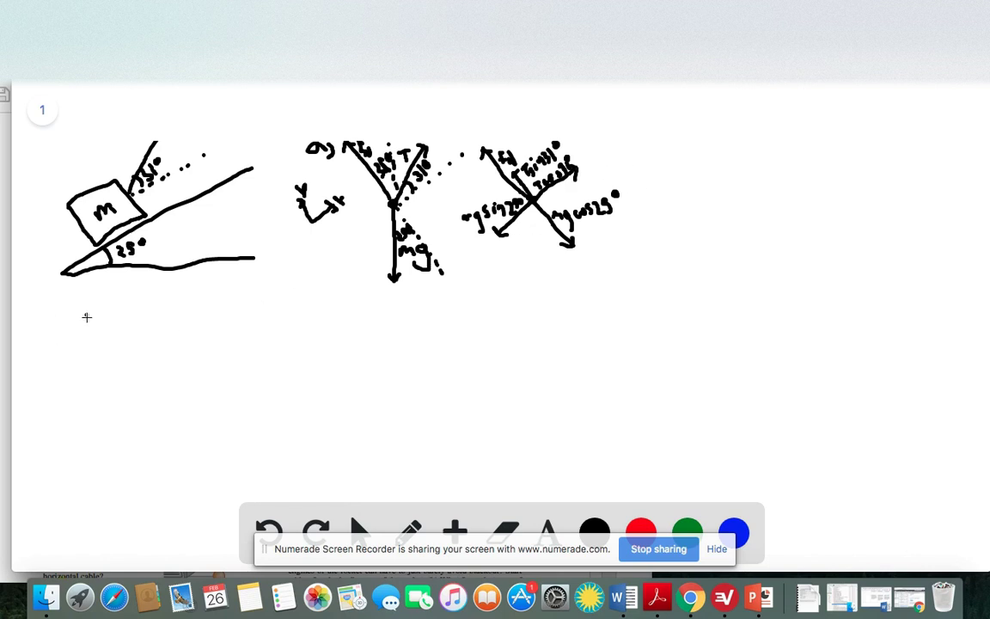
# Write M = 1130 kg under the ramp sketch and begin 'Tsin35° −' beside the diagrams.
pyautogui.moveTo(86, 316)
pyautogui.mouseDown()
pyautogui.moveTo(128, 312)
pyautogui.moveTo(139, 295)
pyautogui.moveTo(145, 308)
pyautogui.moveTo(169, 293)
pyautogui.moveTo(200, 318)
pyautogui.mouseUp()
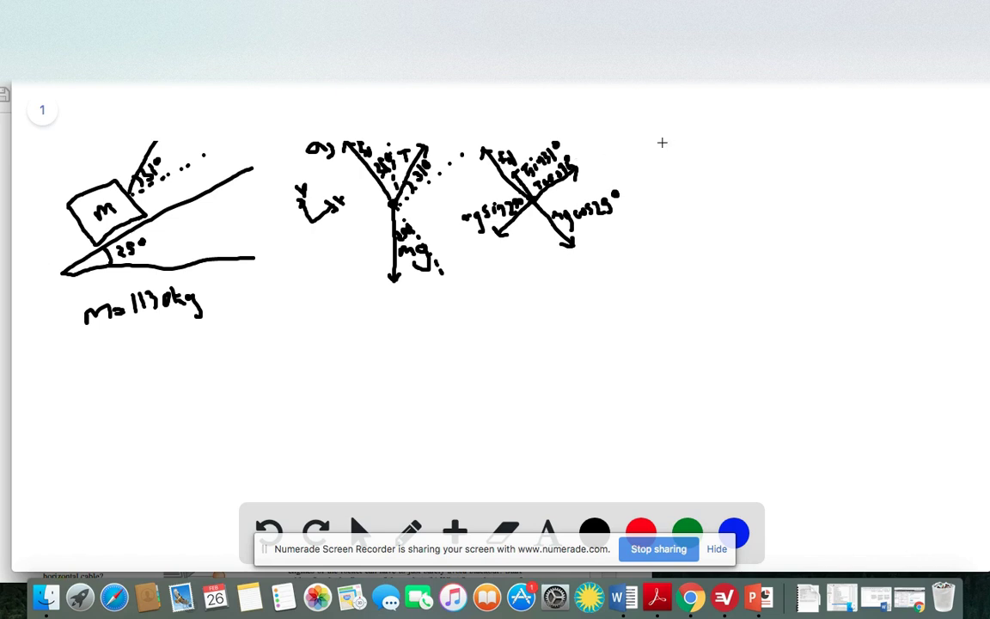
pyautogui.moveTo(661, 144)
pyautogui.mouseDown()
pyautogui.moveTo(689, 151)
pyautogui.moveTo(704, 157)
pyautogui.moveTo(700, 146)
pyautogui.moveTo(726, 155)
pyautogui.moveTo(735, 146)
pyautogui.moveTo(734, 156)
pyautogui.moveTo(776, 154)
pyautogui.mouseUp()
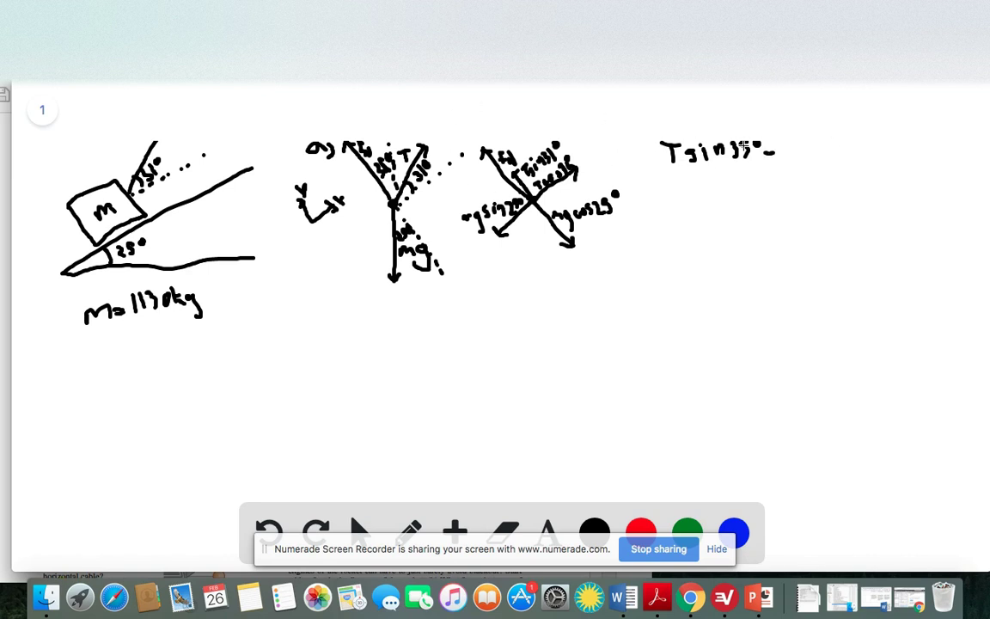
# Undo the Tsin35° term back to T and rewrite it as T cos31° − mg sin25° = 0.
pyautogui.moveTo(743, 146); pyautogui.dragTo(758, 158)
pyautogui.click(268, 530)
pyautogui.click(268, 530)
pyautogui.click(268, 530)
pyautogui.click(269, 530)
pyautogui.click(268, 530)
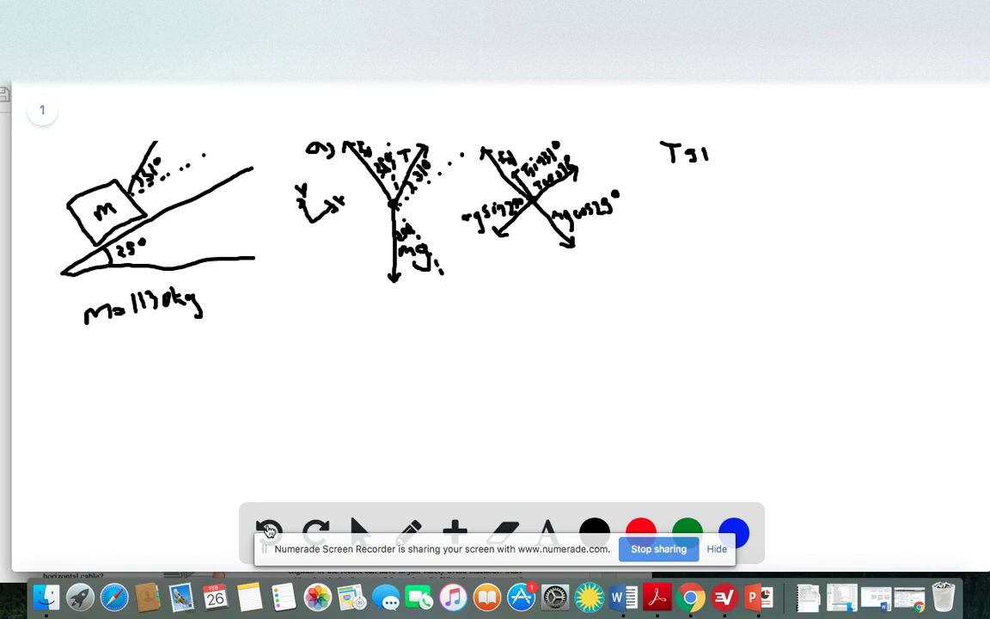
pyautogui.click(268, 530)
pyautogui.click(268, 530)
pyautogui.moveTo(684, 156)
pyautogui.mouseDown()
pyautogui.moveTo(723, 145)
pyautogui.moveTo(728, 160)
pyautogui.moveTo(744, 143)
pyautogui.moveTo(771, 155)
pyautogui.moveTo(779, 147)
pyautogui.moveTo(782, 158)
pyautogui.moveTo(796, 149)
pyautogui.moveTo(793, 169)
pyautogui.moveTo(801, 146)
pyautogui.moveTo(815, 153)
pyautogui.moveTo(819, 143)
pyautogui.moveTo(811, 141)
pyautogui.moveTo(837, 147)
pyautogui.moveTo(837, 158)
pyautogui.moveTo(847, 148)
pyautogui.moveTo(849, 157)
pyautogui.moveTo(895, 142)
pyautogui.mouseUp()
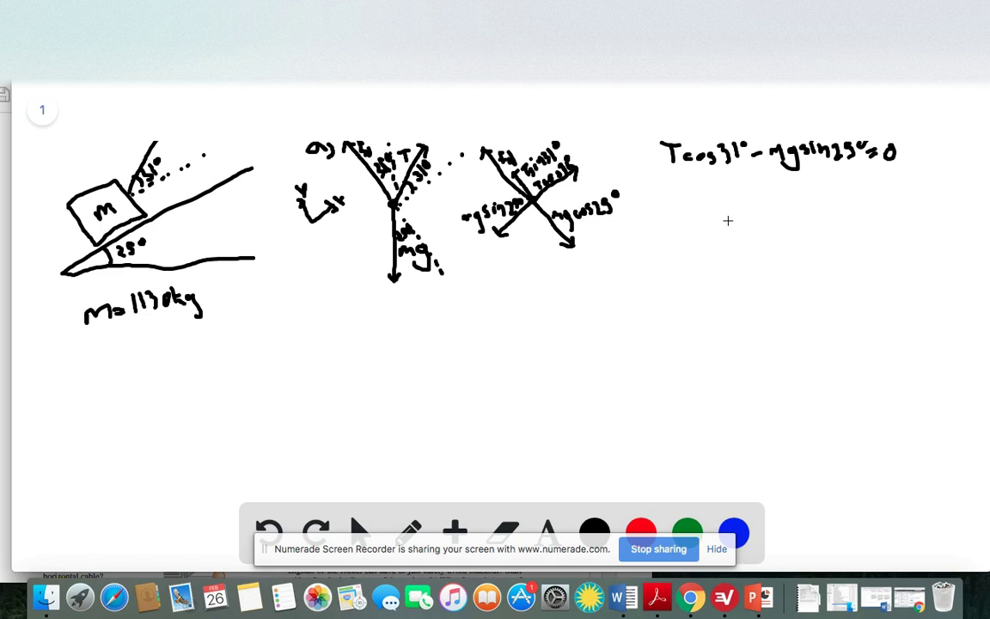
# Write the tension expression T = mg sin25°/cos31° below the balance equation.
pyautogui.moveTo(656, 205)
pyautogui.mouseDown()
pyautogui.moveTo(683, 204)
pyautogui.moveTo(671, 222)
pyautogui.moveTo(703, 214)
pyautogui.mouseUp()
pyautogui.moveTo(687, 221)
pyautogui.mouseDown()
pyautogui.moveTo(710, 206)
pyautogui.moveTo(737, 203)
pyautogui.moveTo(737, 224)
pyautogui.moveTo(758, 194)
pyautogui.moveTo(792, 202)
pyautogui.mouseUp()
pyautogui.click(772, 188)
pyautogui.moveTo(796, 191)
pyautogui.mouseDown()
pyautogui.moveTo(806, 200)
pyautogui.moveTo(823, 186)
pyautogui.mouseUp()
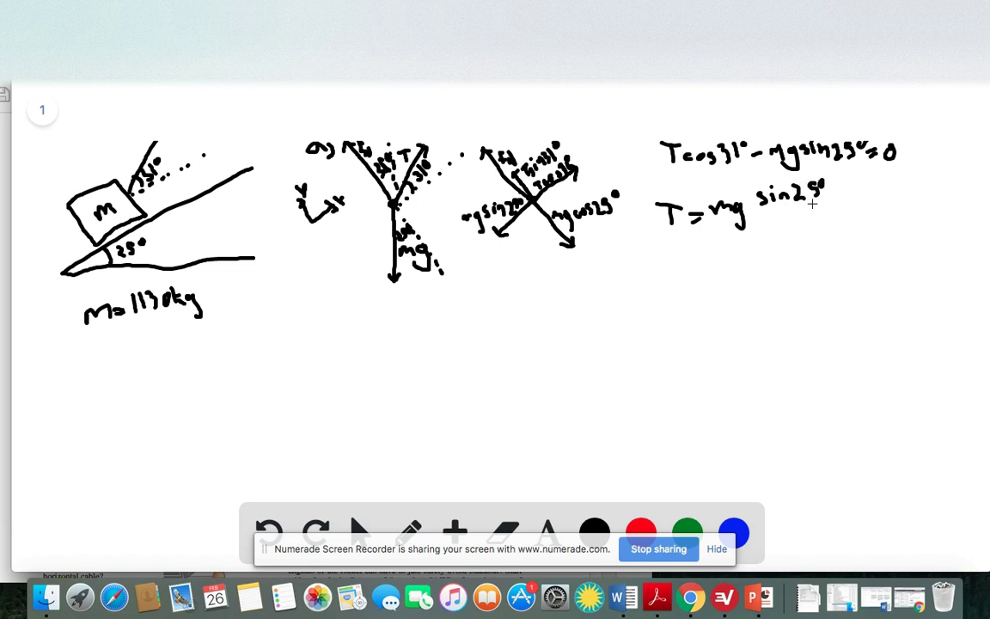
pyautogui.moveTo(758, 207)
pyautogui.mouseDown()
pyautogui.moveTo(821, 196)
pyautogui.moveTo(773, 222)
pyautogui.moveTo(815, 225)
pyautogui.moveTo(824, 204)
pyautogui.mouseUp()
# Add the result = 5460 N, label the equation 'b)', and write 'c)' below the diagrams.
pyautogui.moveTo(691, 254); pyautogui.dragTo(713, 264)
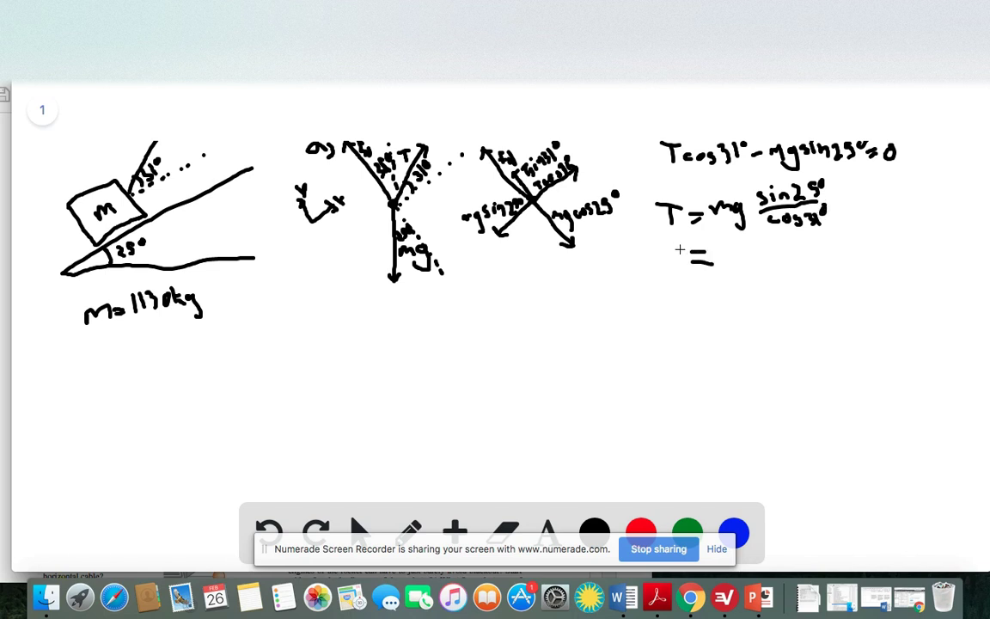
pyautogui.moveTo(727, 242); pyautogui.dragTo(726, 263)
pyautogui.moveTo(728, 243)
pyautogui.mouseDown()
pyautogui.moveTo(761, 240)
pyautogui.moveTo(773, 257)
pyautogui.moveTo(785, 243)
pyautogui.moveTo(790, 257)
pyautogui.moveTo(787, 241)
pyautogui.moveTo(803, 240)
pyautogui.moveTo(804, 257)
pyautogui.moveTo(815, 229)
pyautogui.mouseUp()
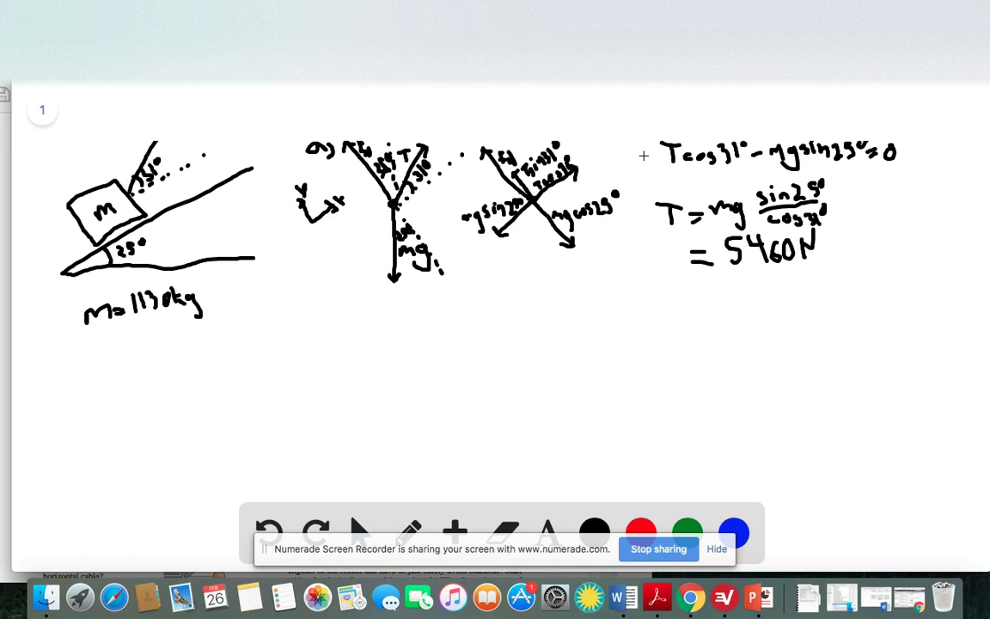
pyautogui.moveTo(627, 150); pyautogui.dragTo(640, 174)
pyautogui.moveTo(309, 315); pyautogui.dragTo(321, 334)
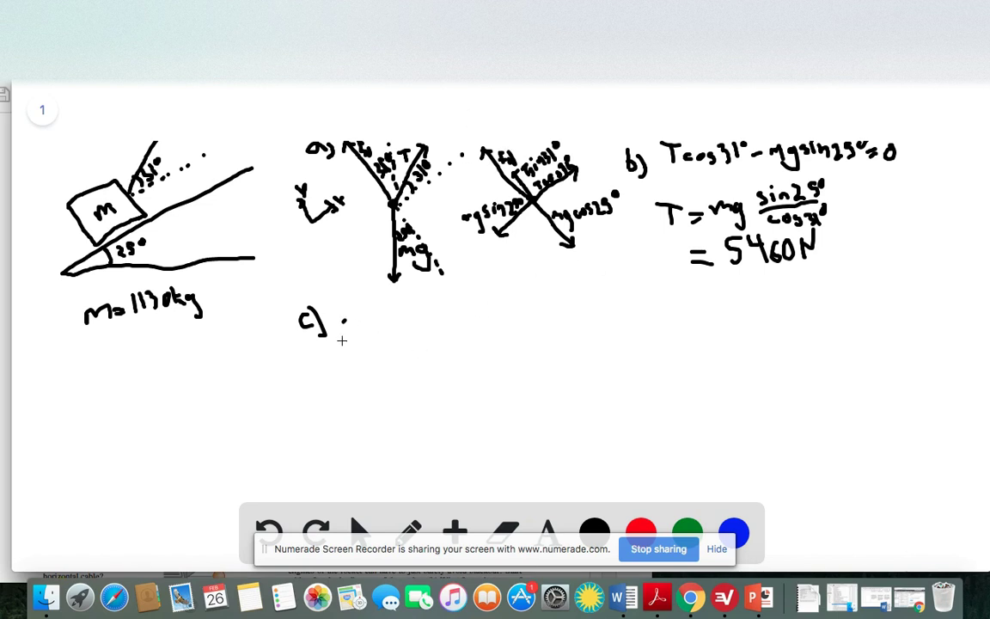
# Write FN + T sin31° − mg cos25° = 0 after 'c)', then start FN = mg cos25° below.
pyautogui.moveTo(343, 321)
pyautogui.mouseDown()
pyautogui.moveTo(387, 341)
pyautogui.moveTo(407, 323)
pyautogui.moveTo(443, 336)
pyautogui.moveTo(444, 318)
pyautogui.moveTo(465, 330)
pyautogui.moveTo(469, 316)
pyautogui.moveTo(476, 333)
pyautogui.moveTo(498, 312)
pyautogui.moveTo(500, 328)
pyautogui.moveTo(545, 329)
pyautogui.moveTo(536, 324)
pyautogui.moveTo(541, 350)
pyautogui.moveTo(537, 337)
pyautogui.moveTo(550, 320)
pyautogui.moveTo(604, 327)
pyautogui.moveTo(619, 300)
pyautogui.moveTo(641, 322)
pyautogui.mouseUp()
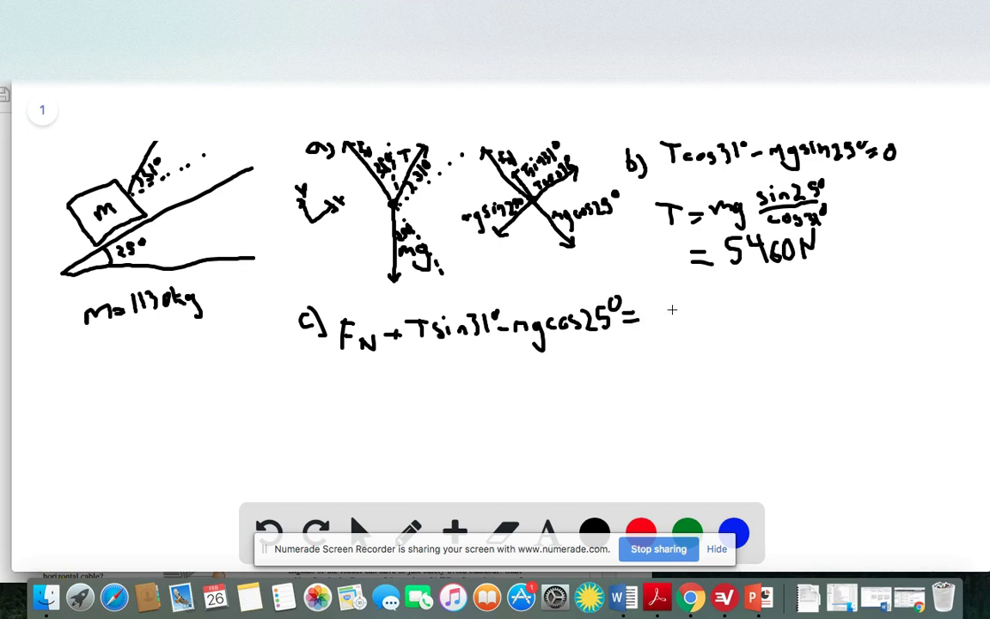
pyautogui.moveTo(656, 336); pyautogui.dragTo(658, 305)
pyautogui.moveTo(401, 353)
pyautogui.mouseDown()
pyautogui.moveTo(401, 373)
pyautogui.moveTo(411, 354)
pyautogui.moveTo(409, 365)
pyautogui.moveTo(423, 369)
pyautogui.moveTo(469, 366)
pyautogui.moveTo(483, 372)
pyautogui.moveTo(486, 391)
pyautogui.moveTo(519, 367)
pyautogui.moveTo(573, 368)
pyautogui.moveTo(581, 351)
pyautogui.moveTo(617, 349)
pyautogui.mouseUp()
# Complete FN = mg cos25° − T sin31°, factor it as mg(cos25° − tan31° sin25°), and start the 7220 N result.
pyautogui.click(597, 362)
pyautogui.moveTo(611, 350)
pyautogui.mouseDown()
pyautogui.moveTo(640, 356)
pyautogui.moveTo(641, 363)
pyautogui.moveTo(636, 347)
pyautogui.moveTo(655, 360)
pyautogui.moveTo(667, 344)
pyautogui.moveTo(669, 362)
pyautogui.moveTo(681, 364)
pyautogui.moveTo(689, 338)
pyautogui.mouseUp()
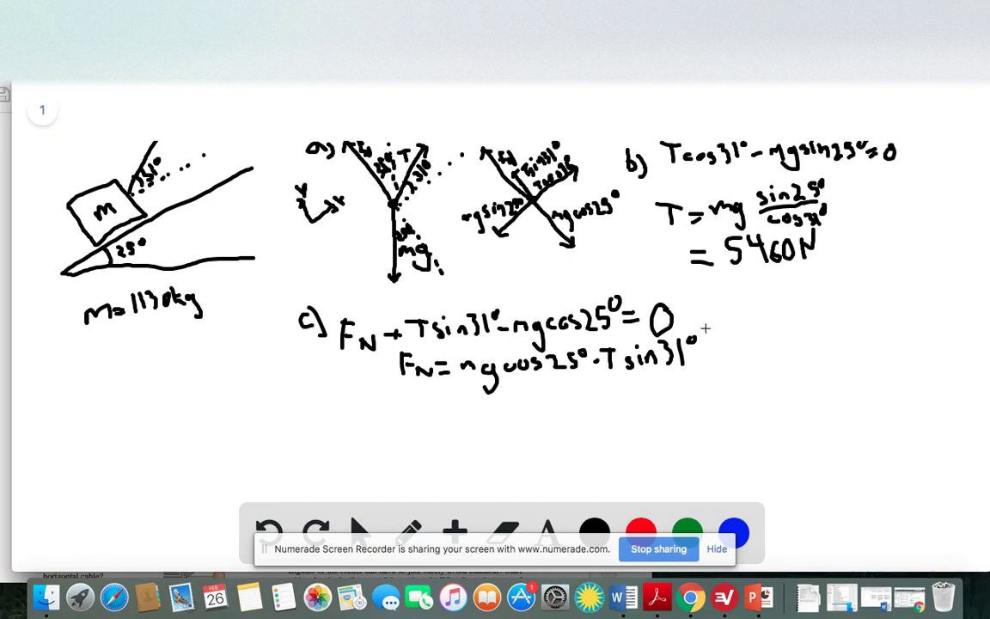
pyautogui.moveTo(429, 410); pyautogui.dragTo(445, 421)
pyautogui.moveTo(458, 412)
pyautogui.mouseDown()
pyautogui.moveTo(489, 412)
pyautogui.moveTo(499, 432)
pyautogui.moveTo(488, 432)
pyautogui.moveTo(530, 408)
pyautogui.moveTo(610, 399)
pyautogui.mouseUp()
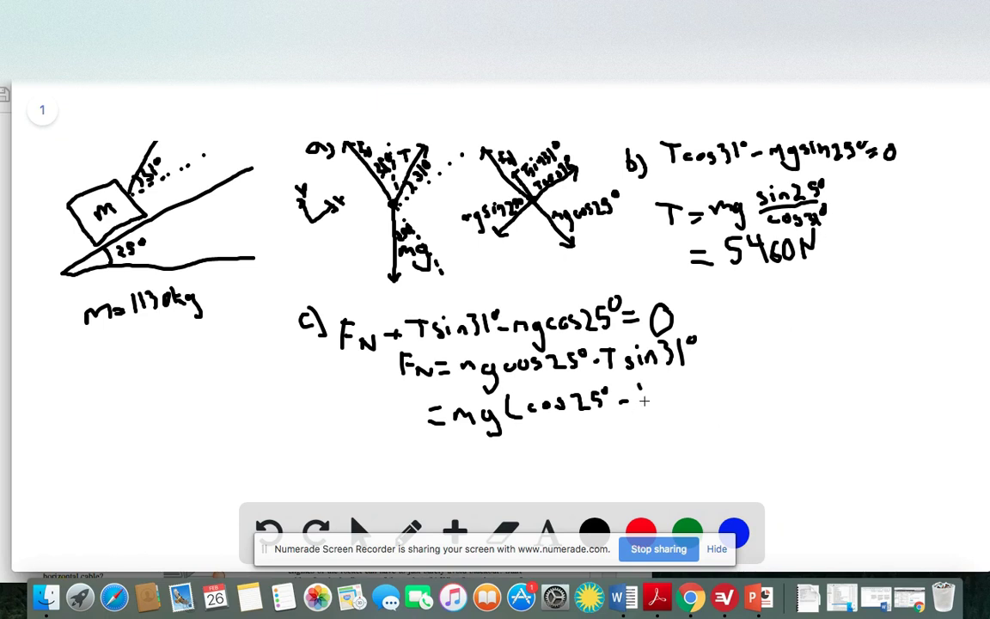
pyautogui.moveTo(651, 394)
pyautogui.mouseDown()
pyautogui.moveTo(649, 412)
pyautogui.moveTo(662, 395)
pyautogui.moveTo(687, 406)
pyautogui.moveTo(707, 384)
pyautogui.mouseUp()
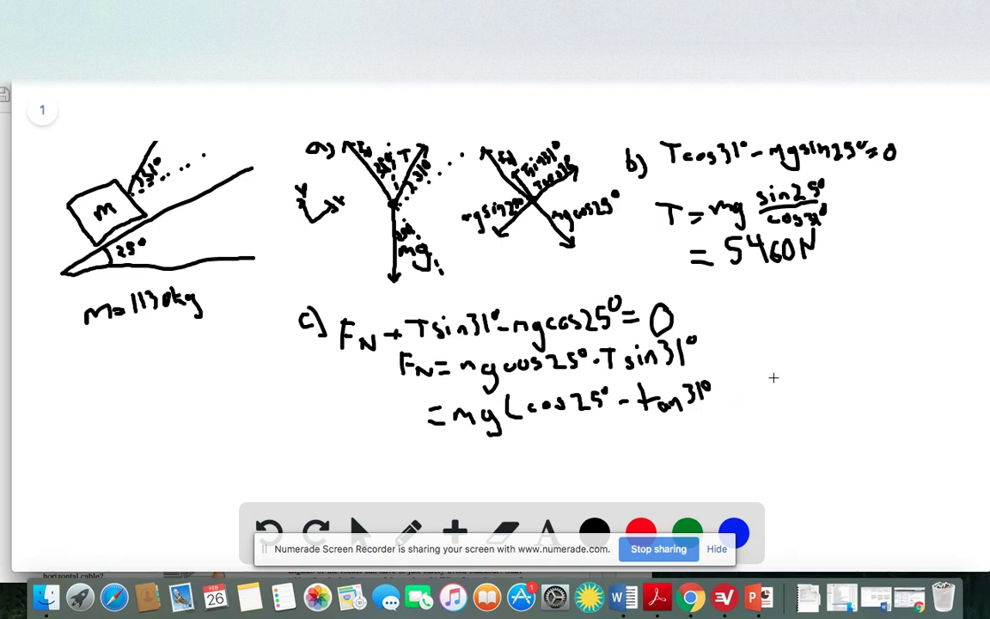
pyautogui.moveTo(720, 390)
pyautogui.mouseDown()
pyautogui.moveTo(754, 386)
pyautogui.moveTo(765, 395)
pyautogui.moveTo(769, 379)
pyautogui.moveTo(774, 396)
pyautogui.moveTo(782, 367)
pyautogui.moveTo(791, 396)
pyautogui.mouseUp()
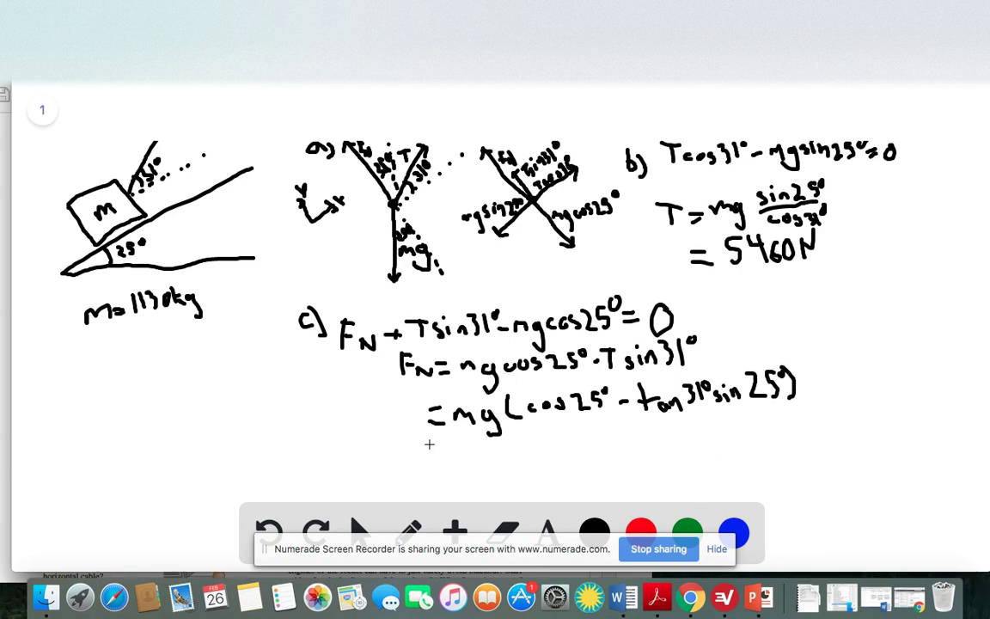
pyautogui.moveTo(428, 444)
pyautogui.mouseDown()
pyautogui.moveTo(468, 438)
pyautogui.moveTo(472, 453)
pyautogui.moveTo(532, 458)
pyautogui.moveTo(551, 446)
pyautogui.moveTo(539, 433)
pyautogui.moveTo(571, 450)
pyautogui.moveTo(590, 430)
pyautogui.mouseUp()
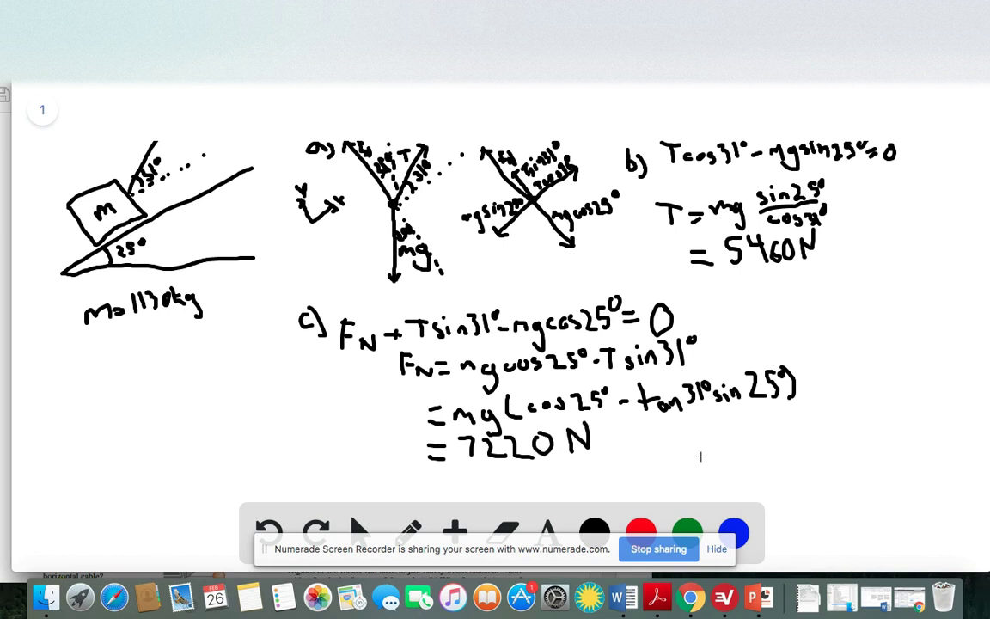